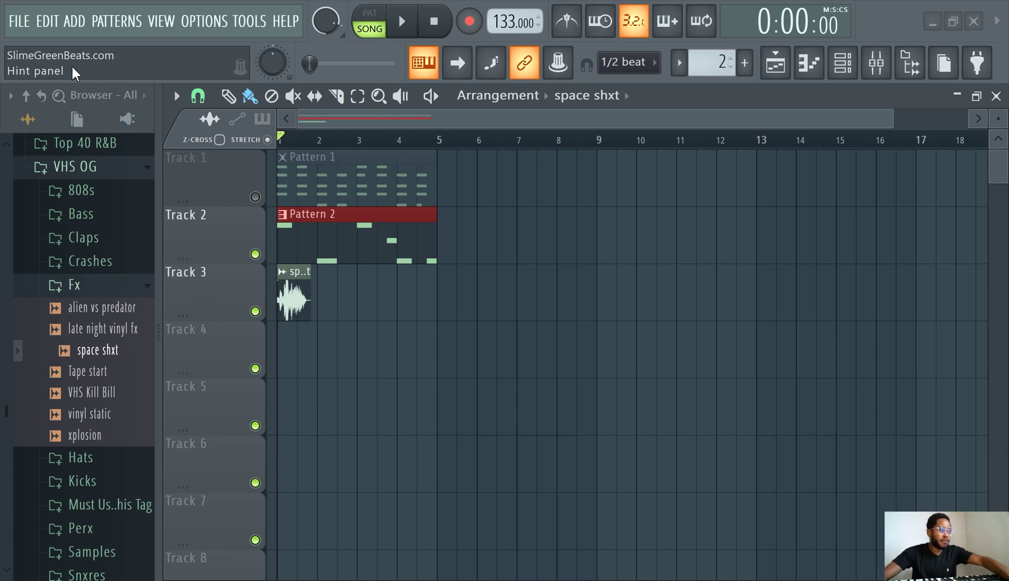
Try FL Studio's File menu Open command, cancelling the save-changes prompt
click(20, 21)
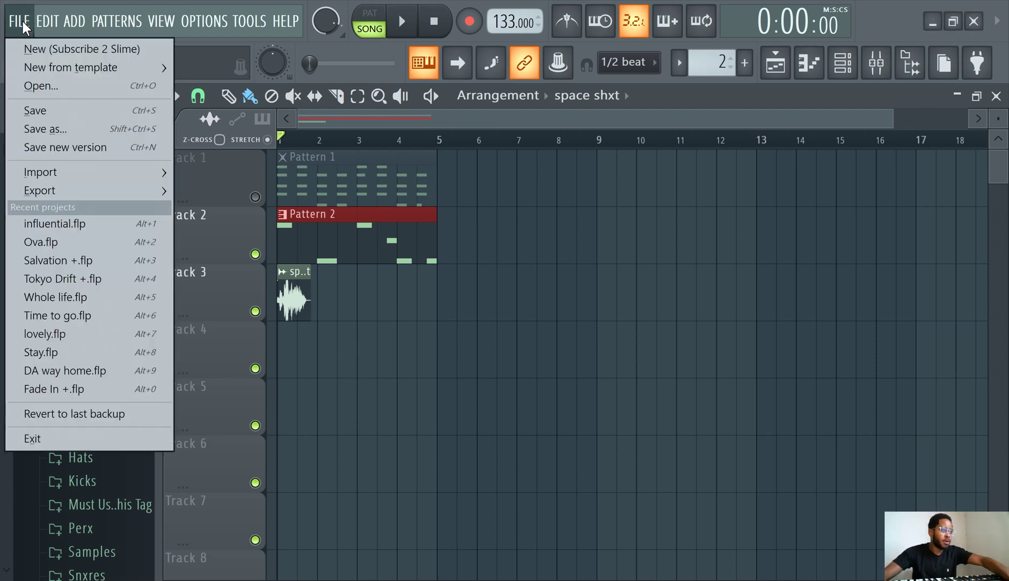
click(66, 86)
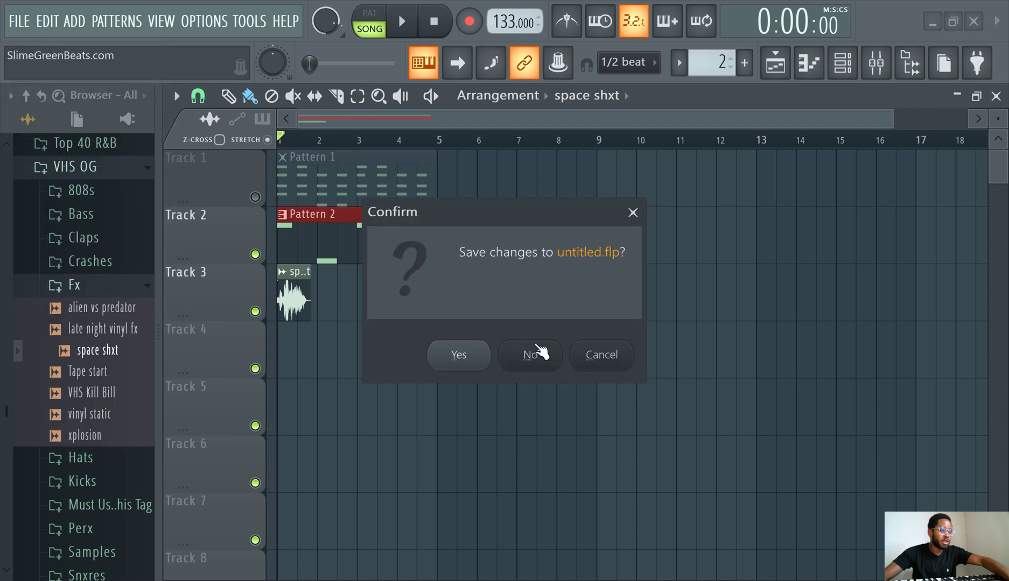
click(601, 360)
click(21, 21)
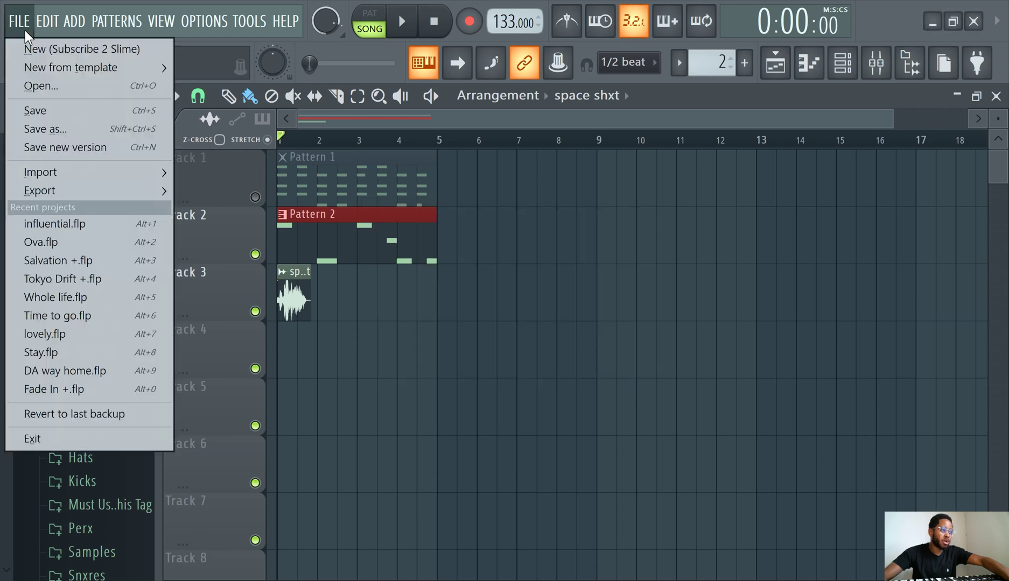
click(439, 124)
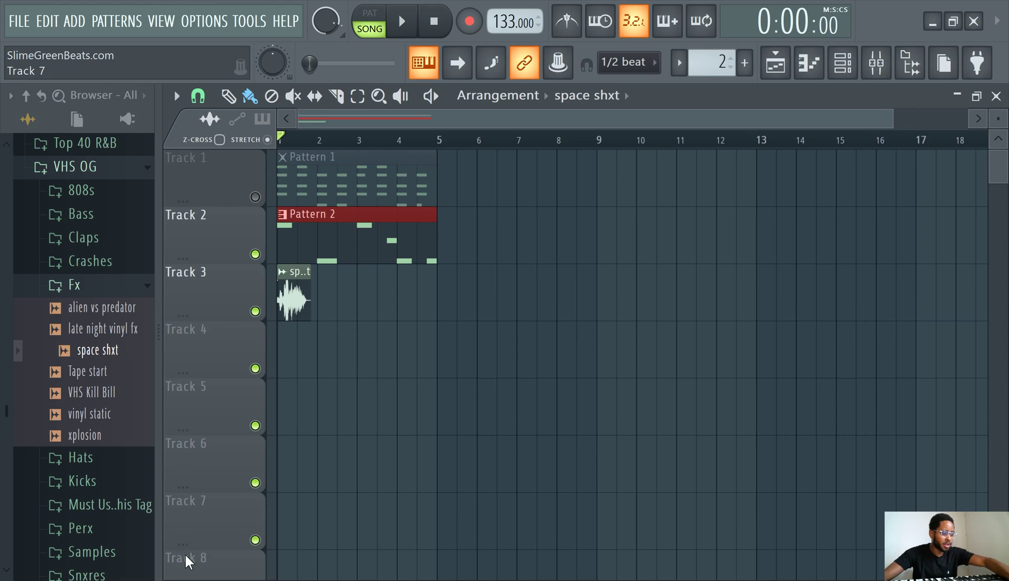
Launch FL Studio 20 by searching 'fl' in the Windows Start menu
key(super)
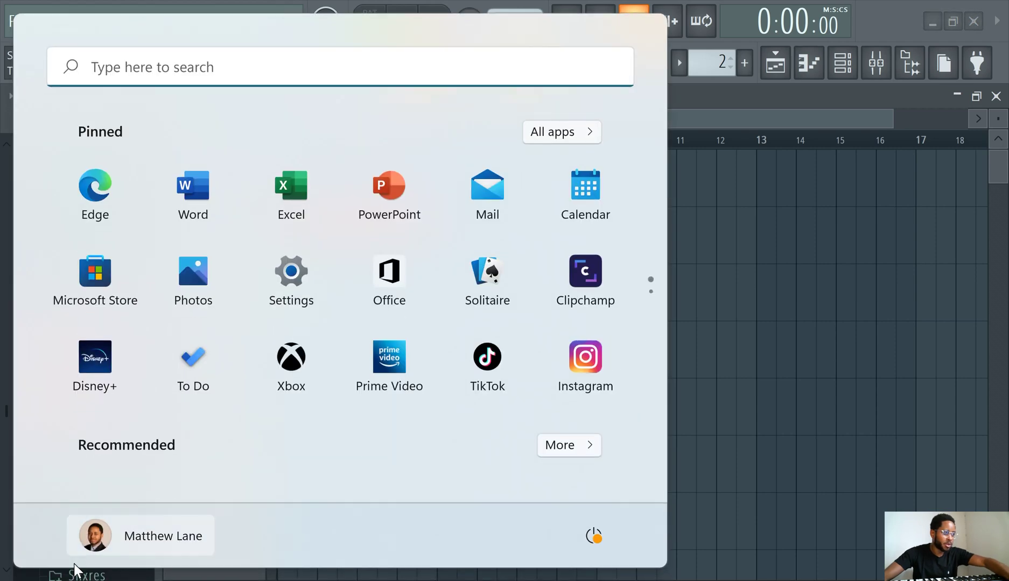
click(242, 68)
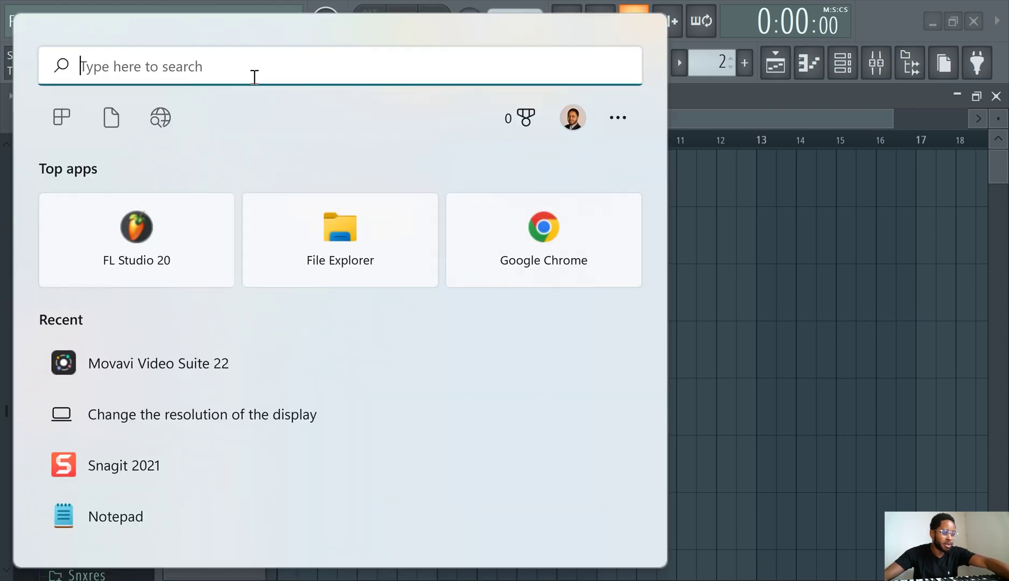
text(fl)
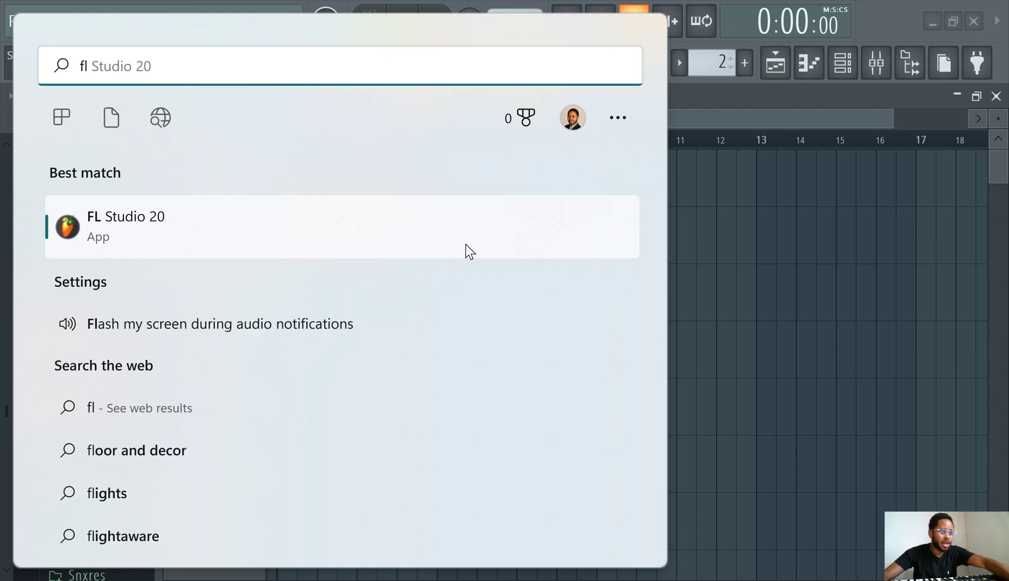
click(695, 122)
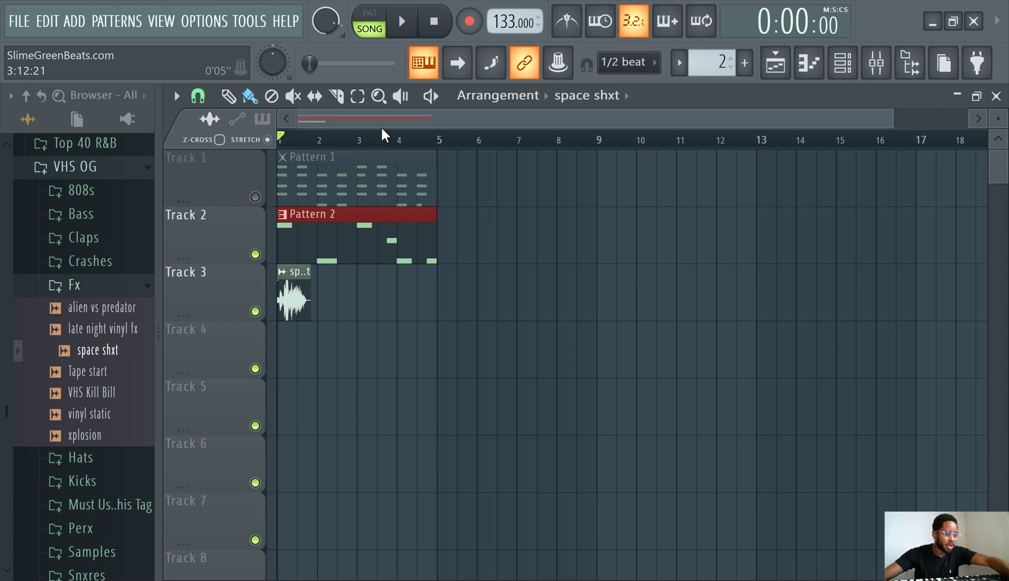
In File Explorer, go up to This PC and reopen the OS (C:) drive
key(super)
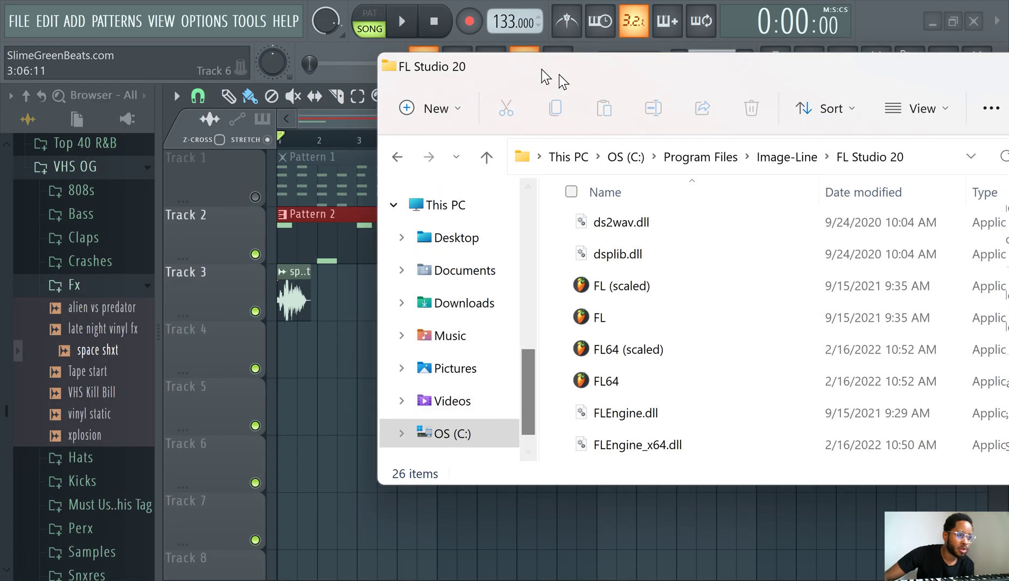
drag(559, 74, 415, 66)
click(482, 151)
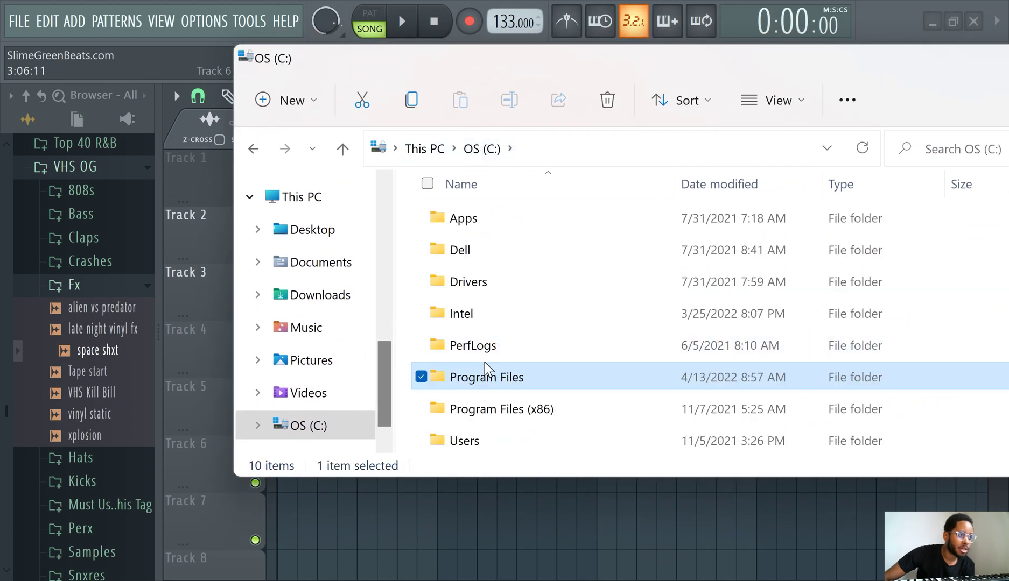
click(430, 153)
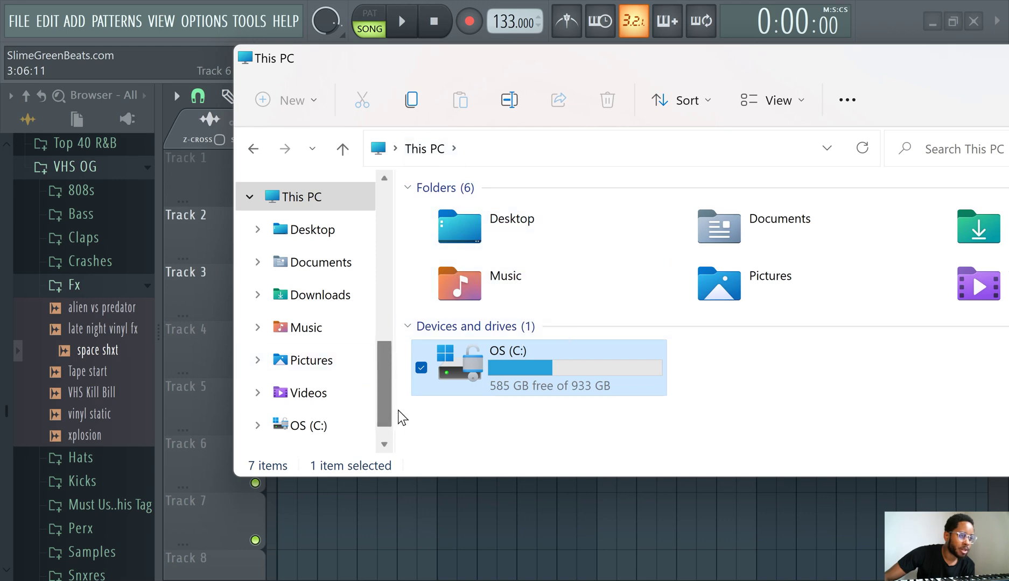
scroll(388, 369, up, 1)
scroll(383, 401, down, 2)
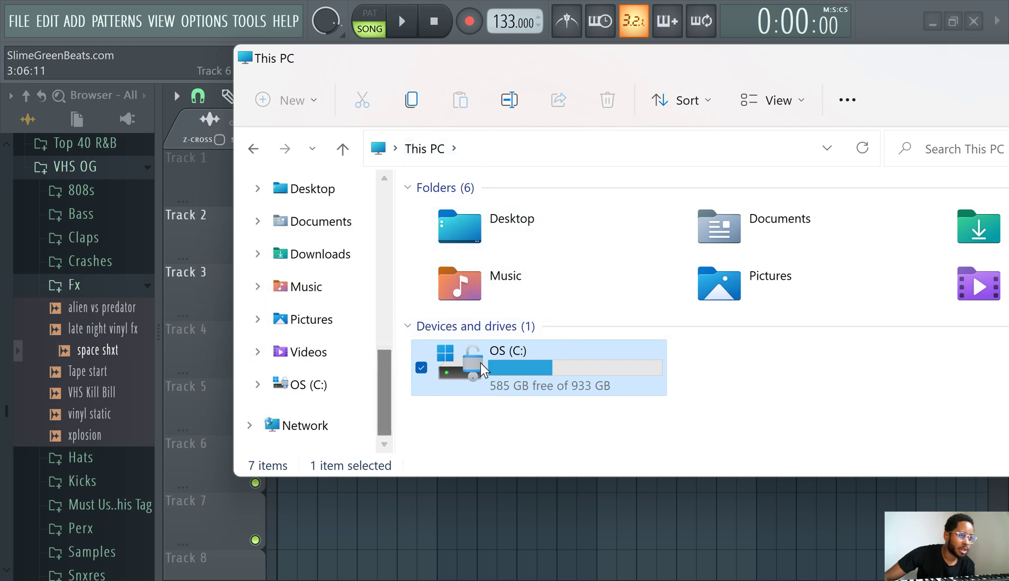
mouse_move(550, 398)
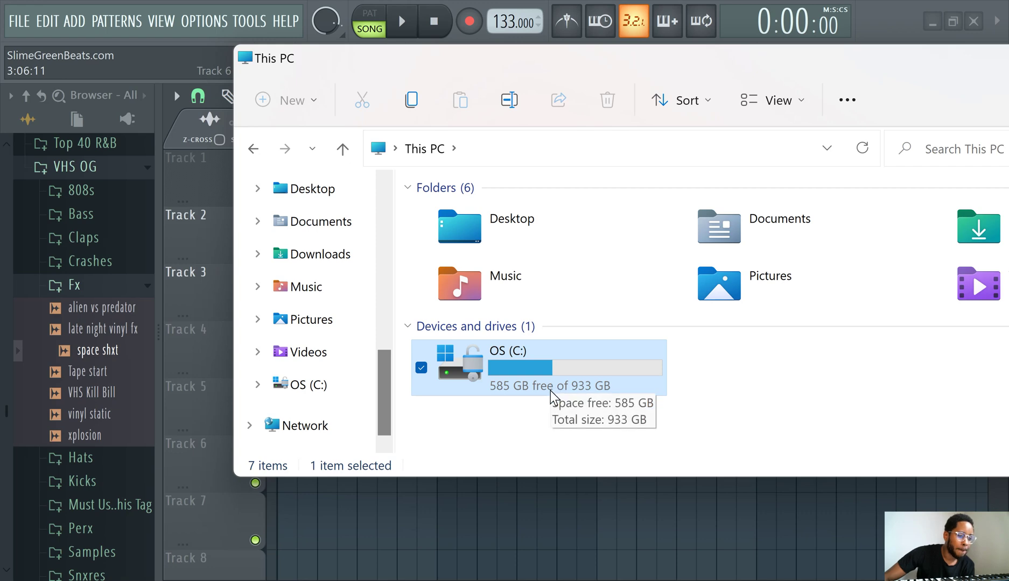
double_click(550, 391)
Browse the C: drive's Program Files folder, then Program Files (x86)
scroll(536, 337, down, 1)
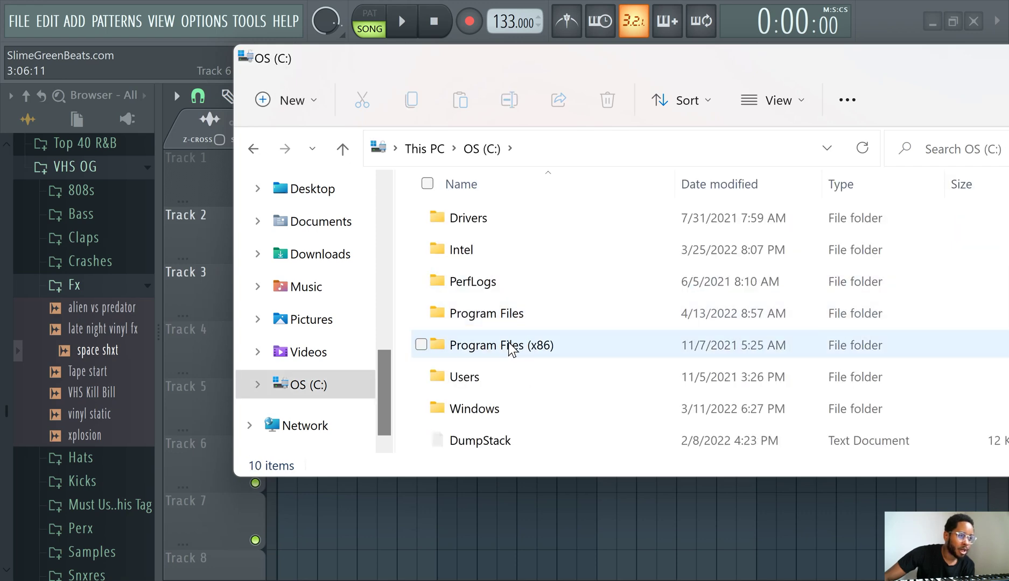
double_click(497, 315)
scroll(536, 329, down, 3)
scroll(536, 333, down, 6)
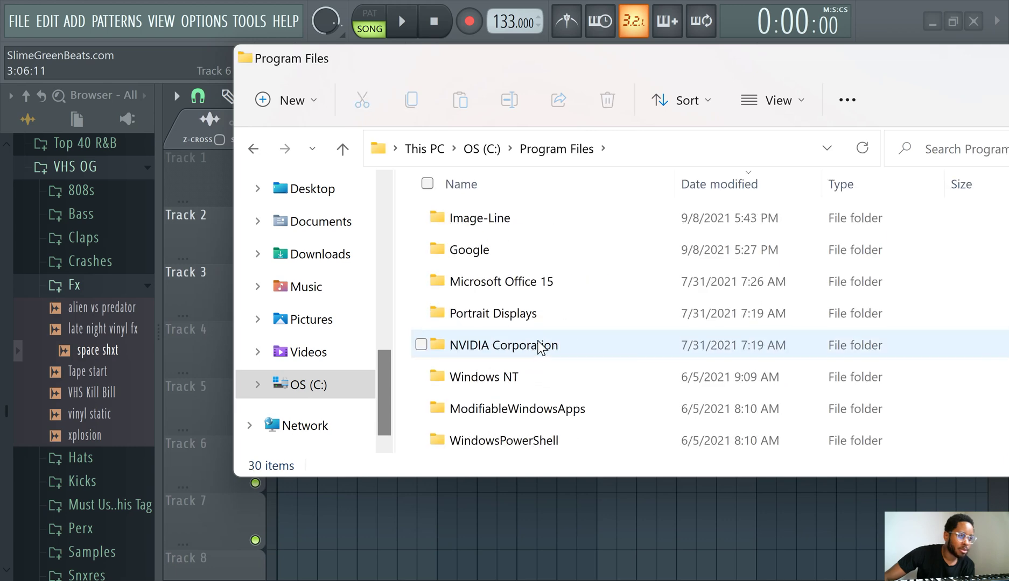
scroll(535, 346, up, 7)
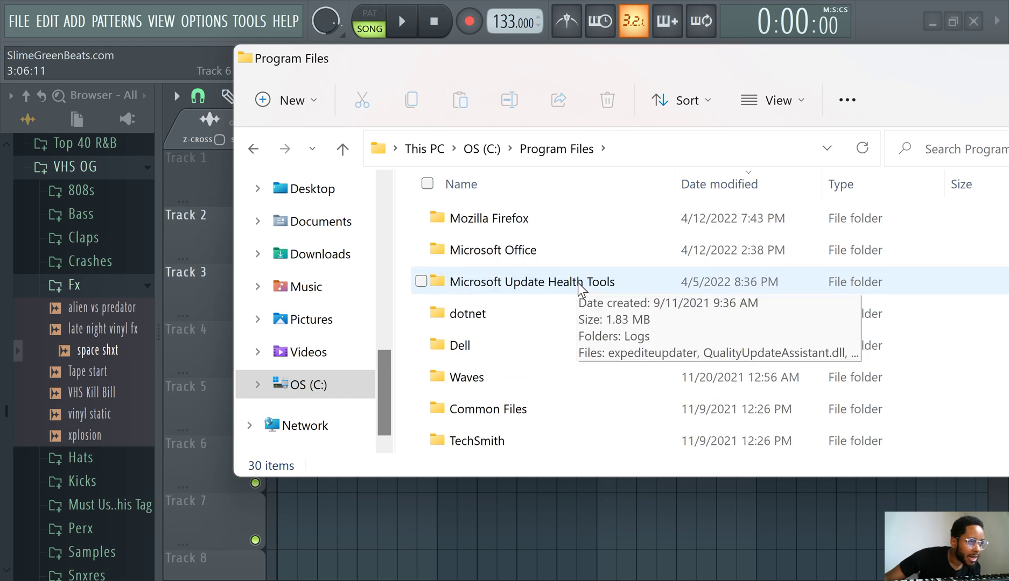
click(481, 149)
click(491, 409)
double_click(515, 404)
scroll(532, 323, down, 3)
scroll(531, 328, down, 4)
scroll(525, 336, up, 6)
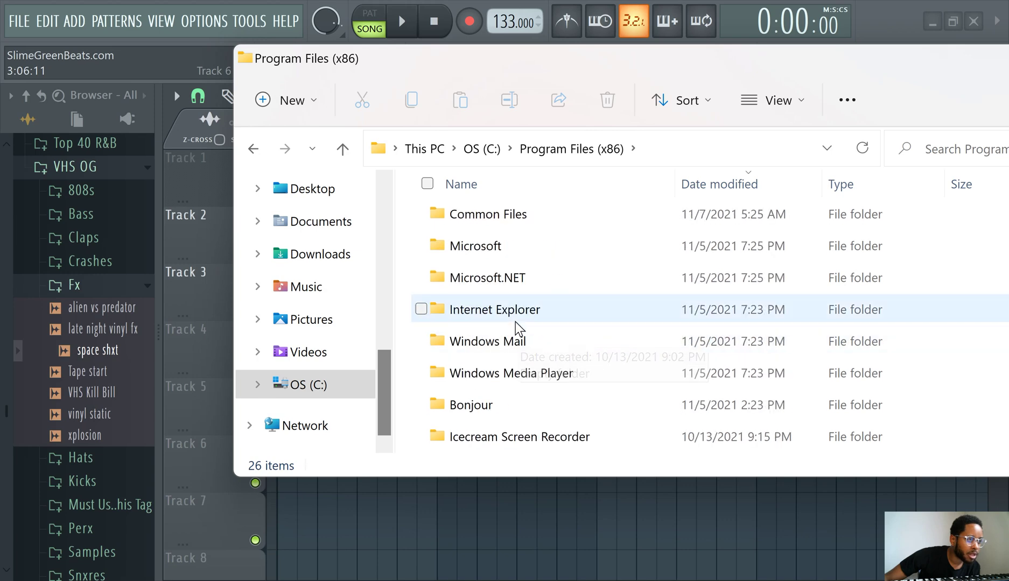
Return to the C: drive and open the Program Files folder
click(481, 149)
click(486, 379)
double_click(486, 379)
scroll(536, 277, down, 3)
scroll(543, 315, down, 5)
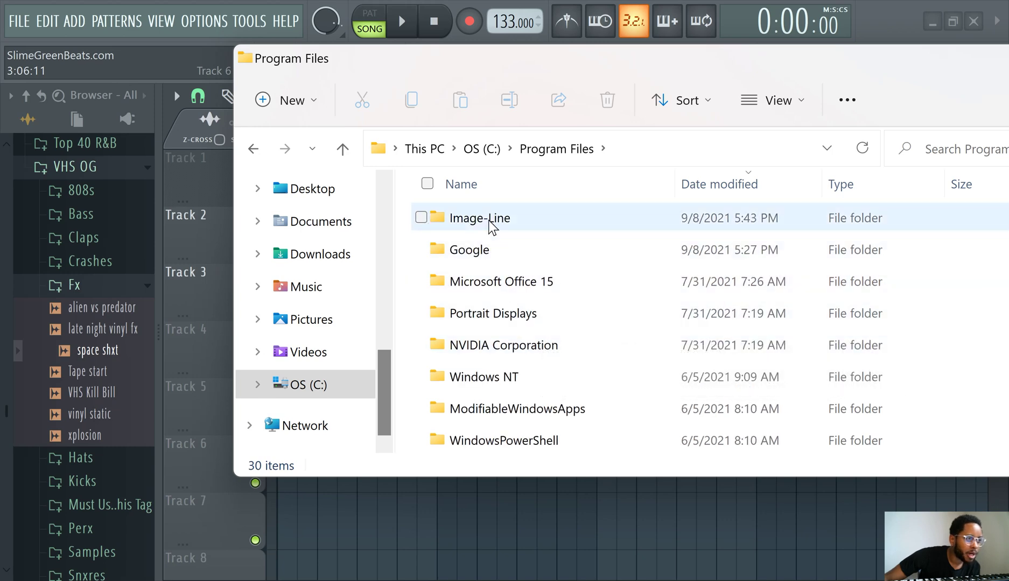
Open Image-Line, then FL Studio 20, and select the FL64 application
mouse_move(500, 225)
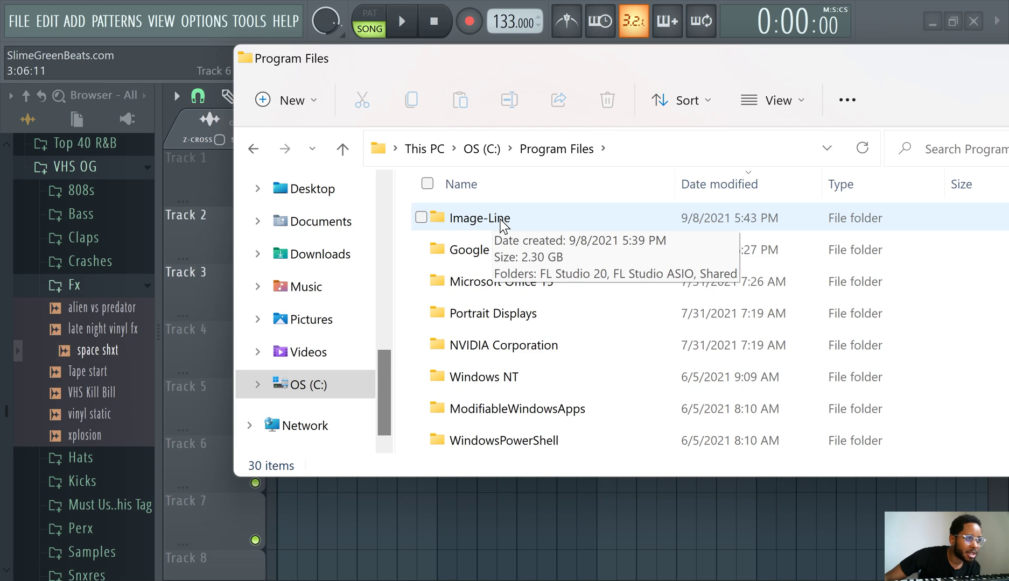
double_click(502, 220)
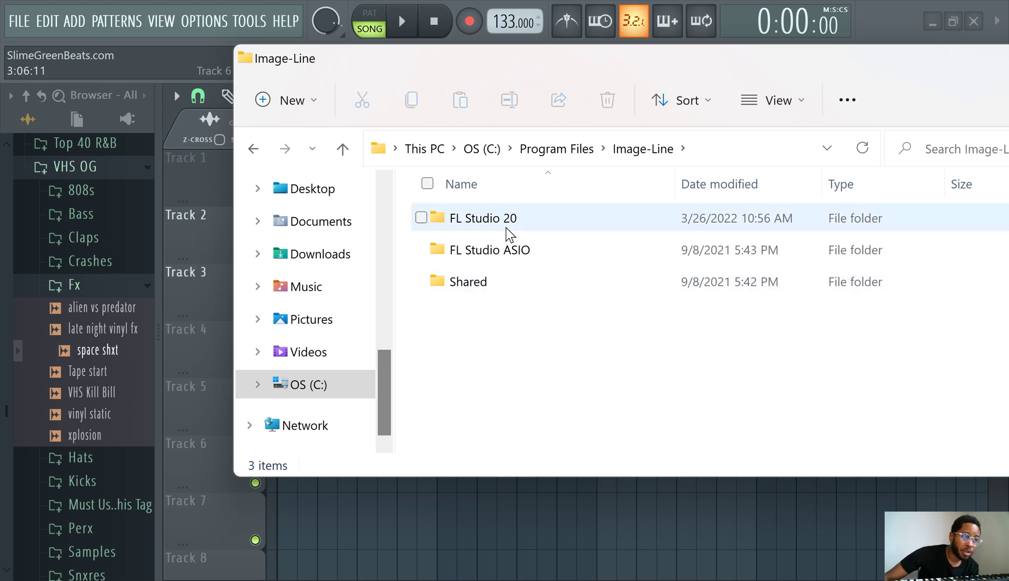
double_click(510, 229)
scroll(565, 307, down, 2)
scroll(518, 395, down, 1)
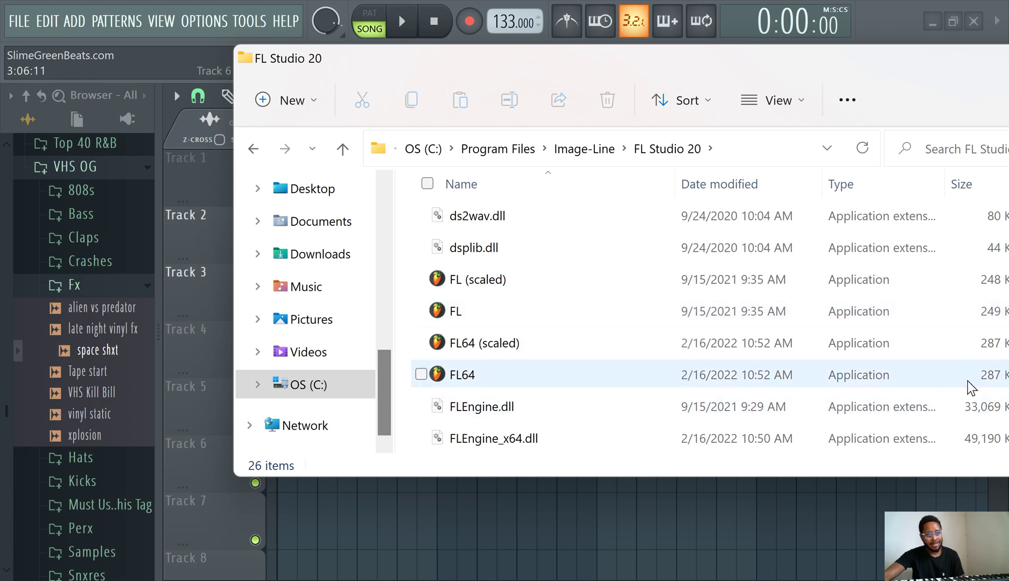
click(571, 377)
Reposition the File Explorer window, then close it to return to FL Studio
drag(604, 73, 478, 59)
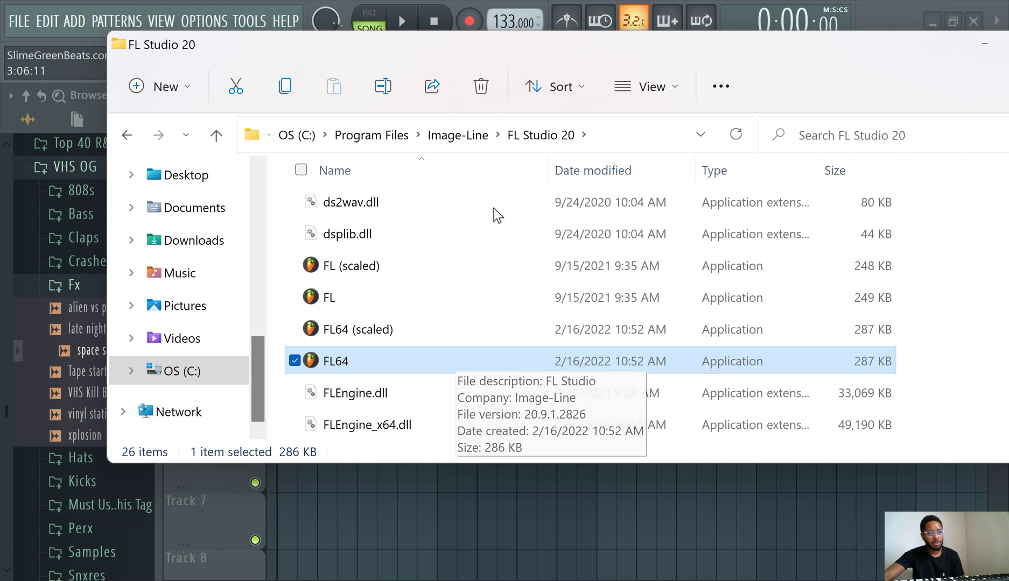
drag(592, 62, 484, 95)
click(969, 70)
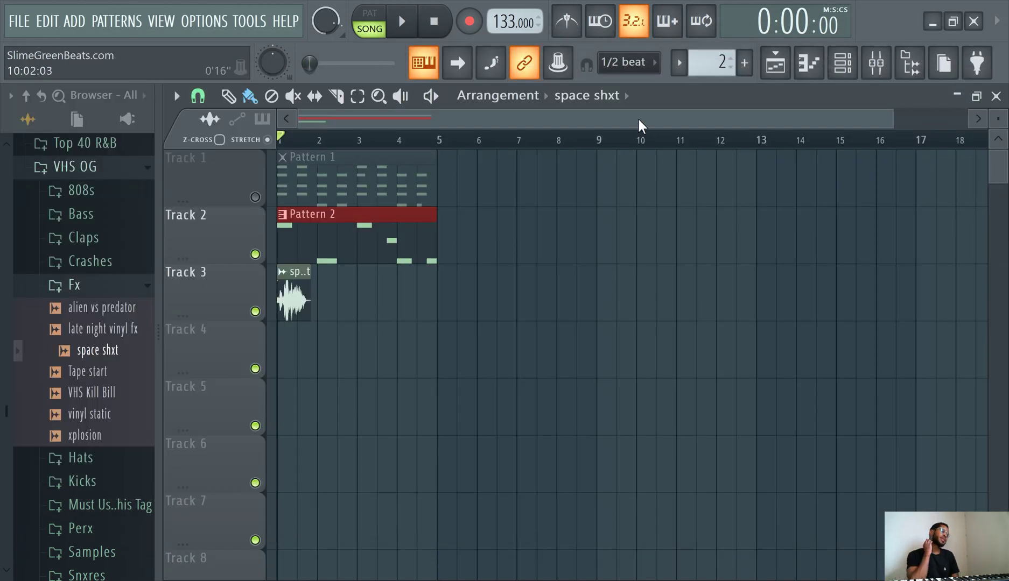